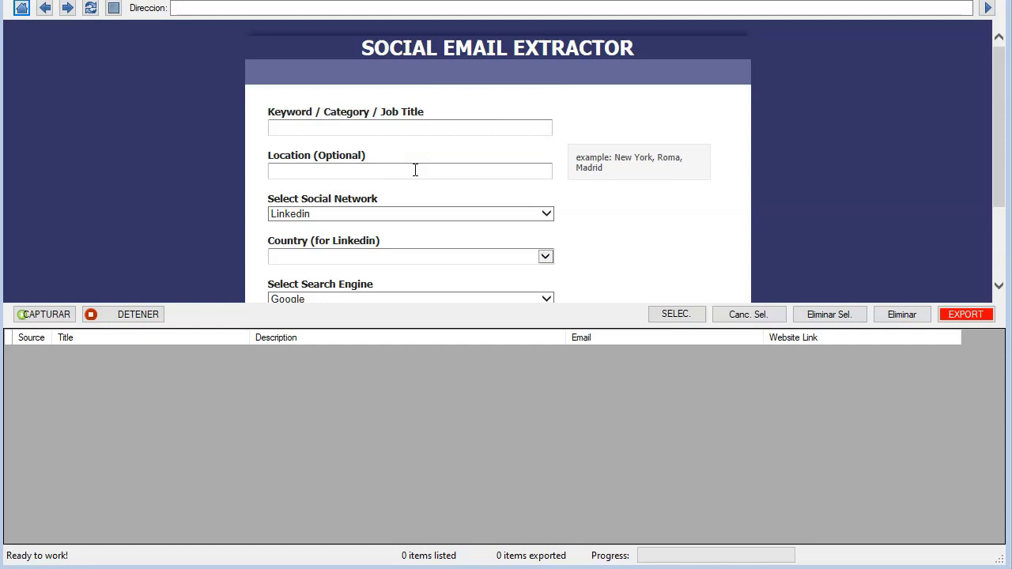
Review the available options for social network, search engine and e-mail type in the search form.
scroll(416, 170, down, 1)
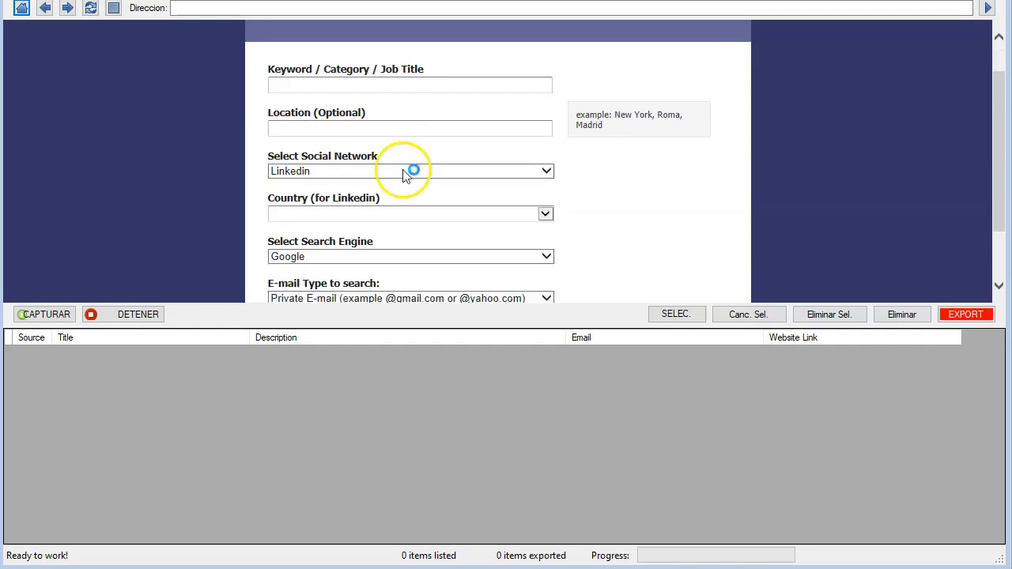
click(293, 166)
click(499, 172)
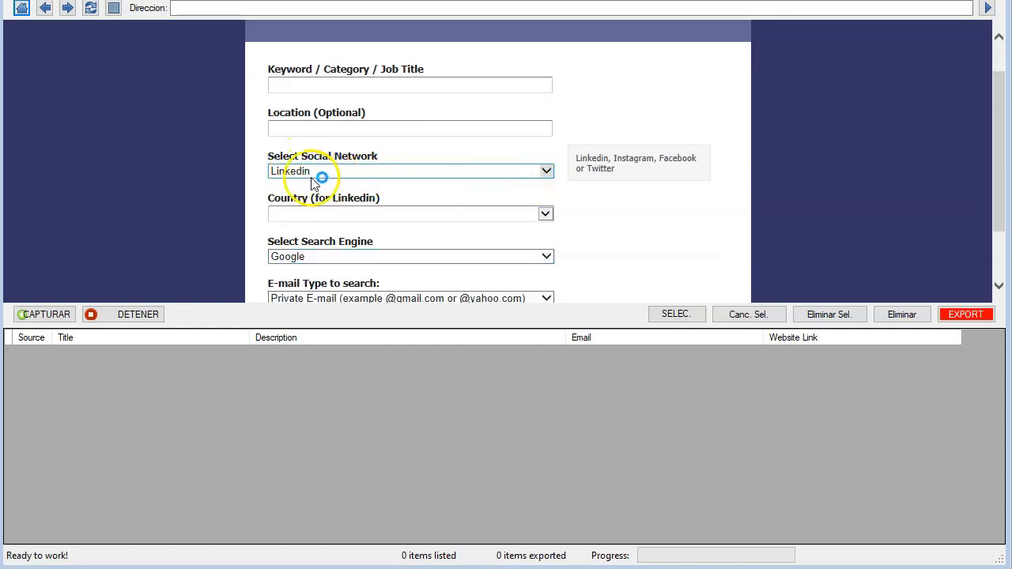
click(547, 171)
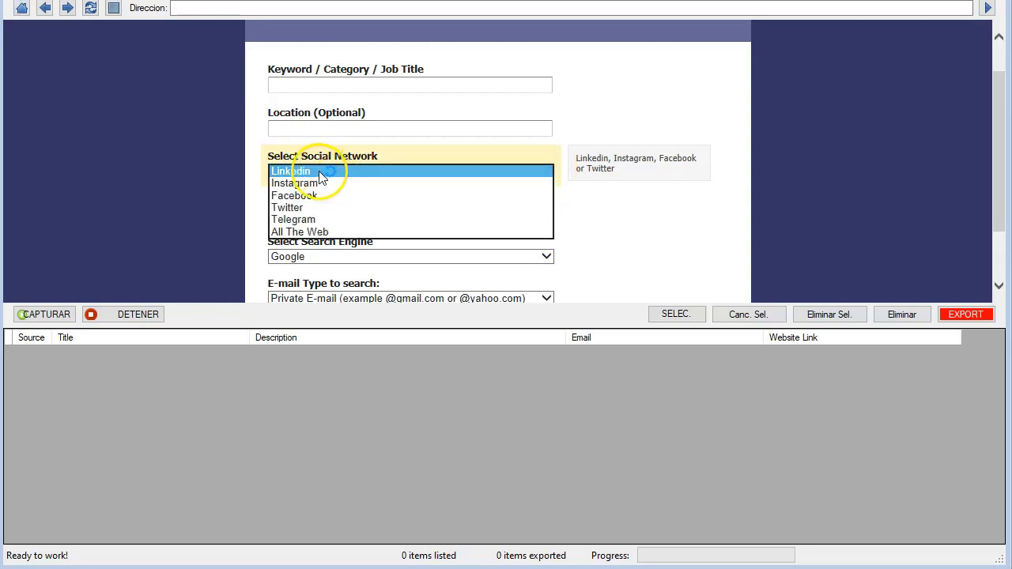
click(606, 118)
scroll(607, 202, down, 1)
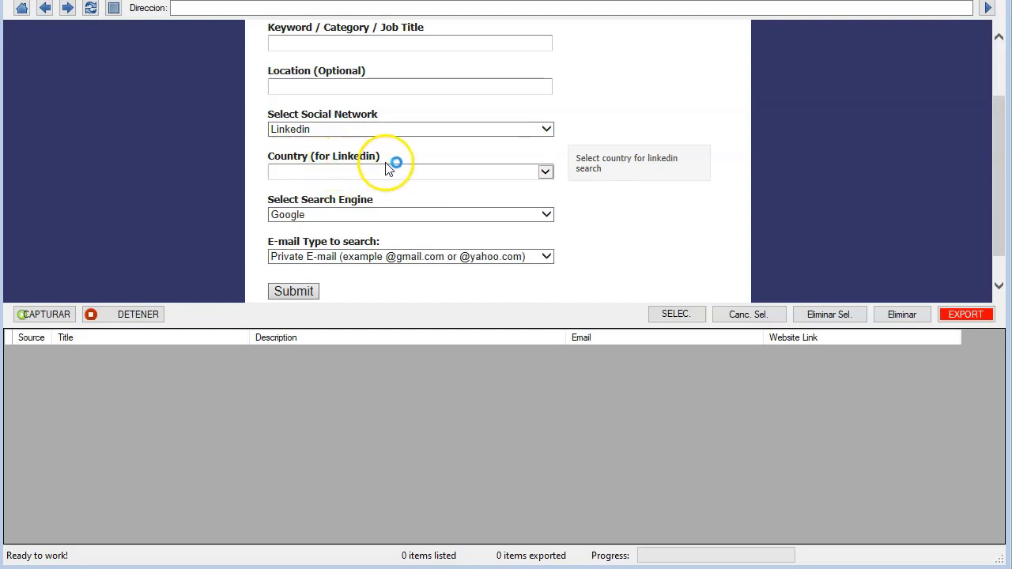
click(396, 215)
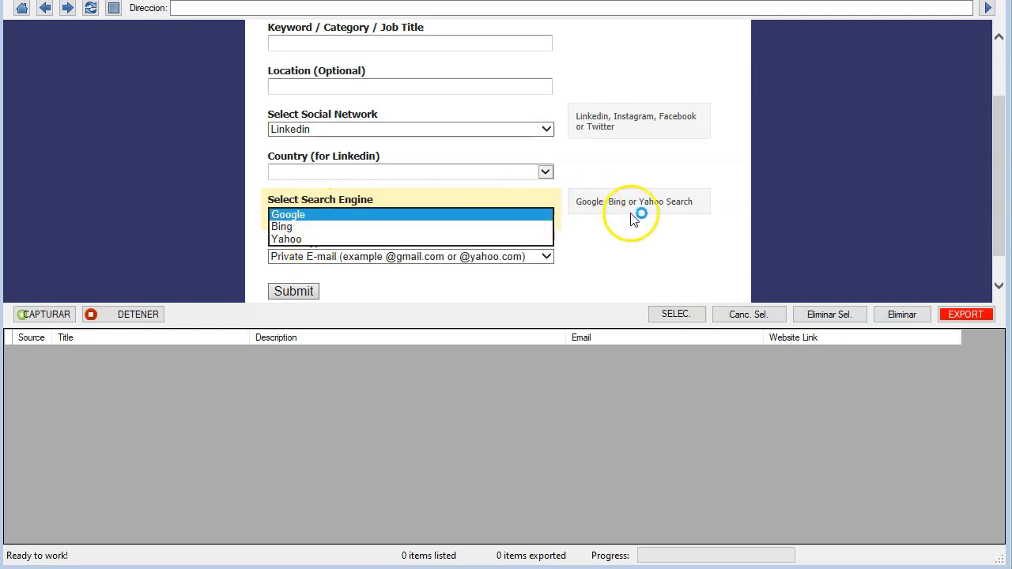
click(610, 242)
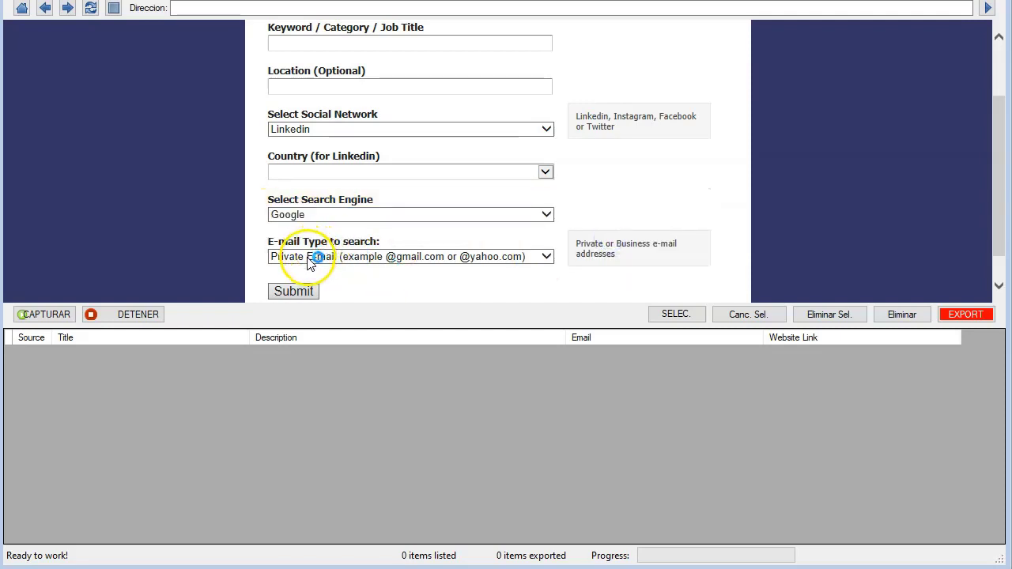
click(544, 256)
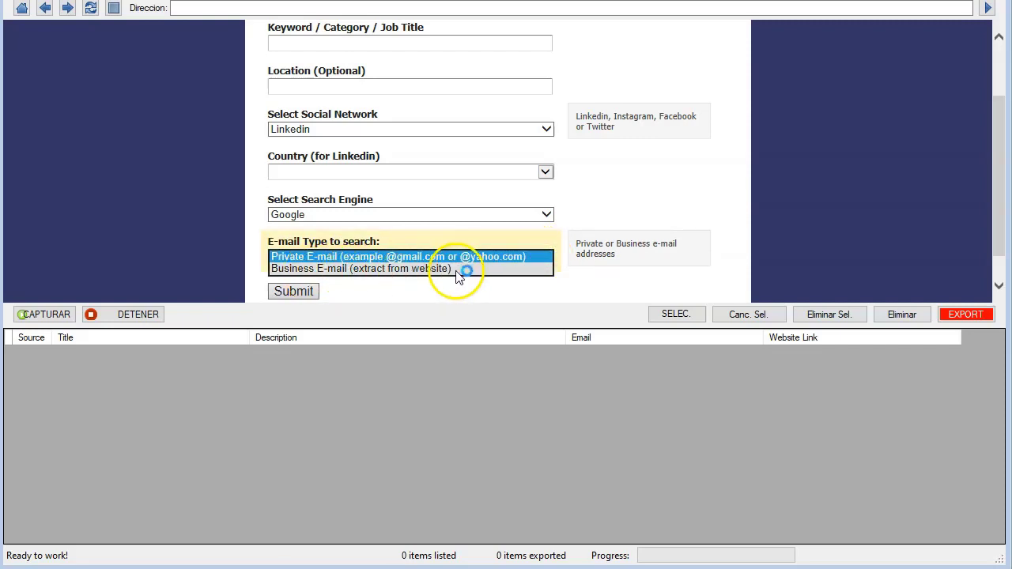
click(490, 256)
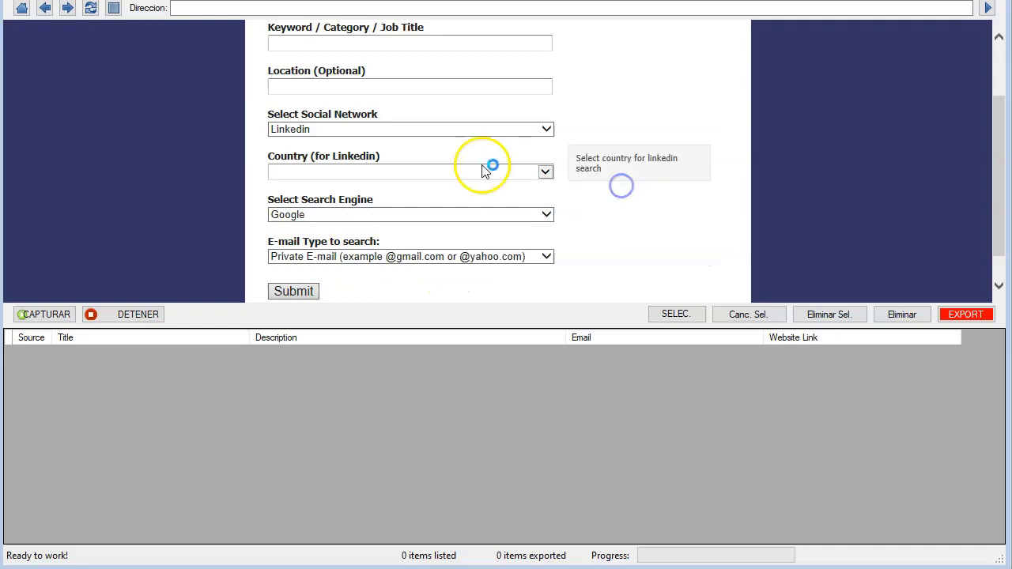
Enter "Fitnes" as the search keyword and "Madrid" as the location.
scroll(484, 168, up, 1)
click(372, 125)
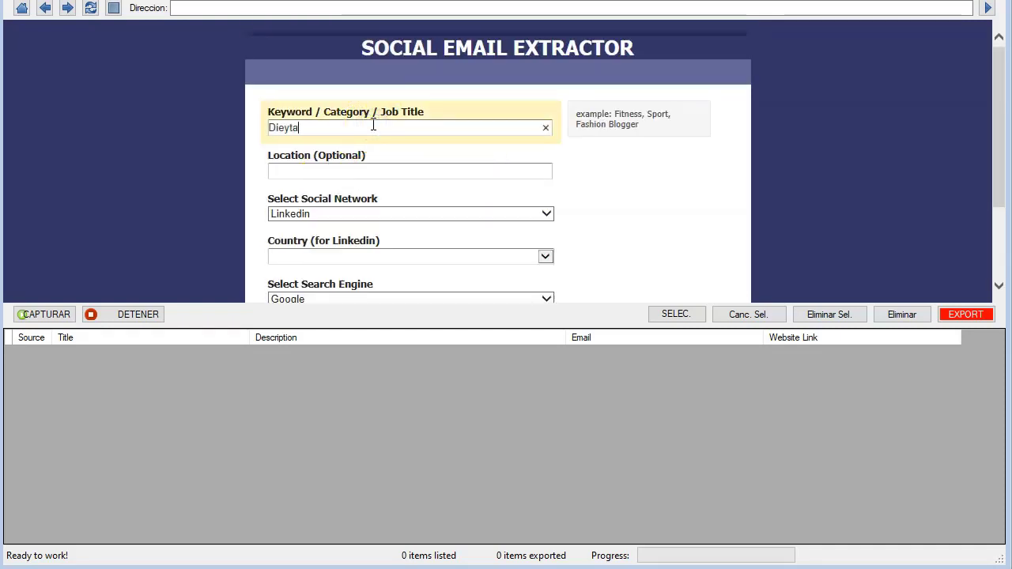
text(Dieyta)
key(BackSpace)
key(BackSpace)
key(BackSpace)
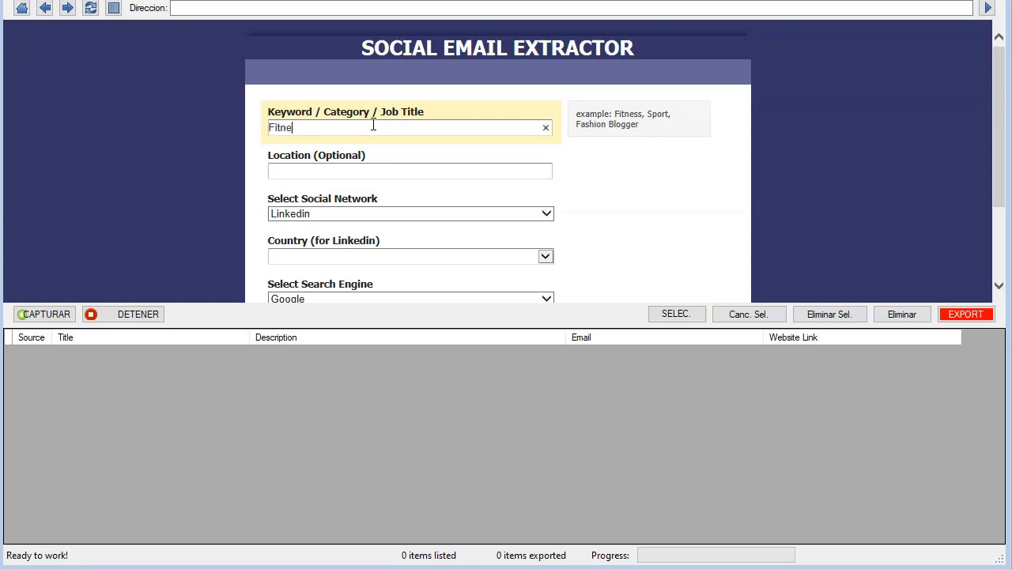
click(382, 171)
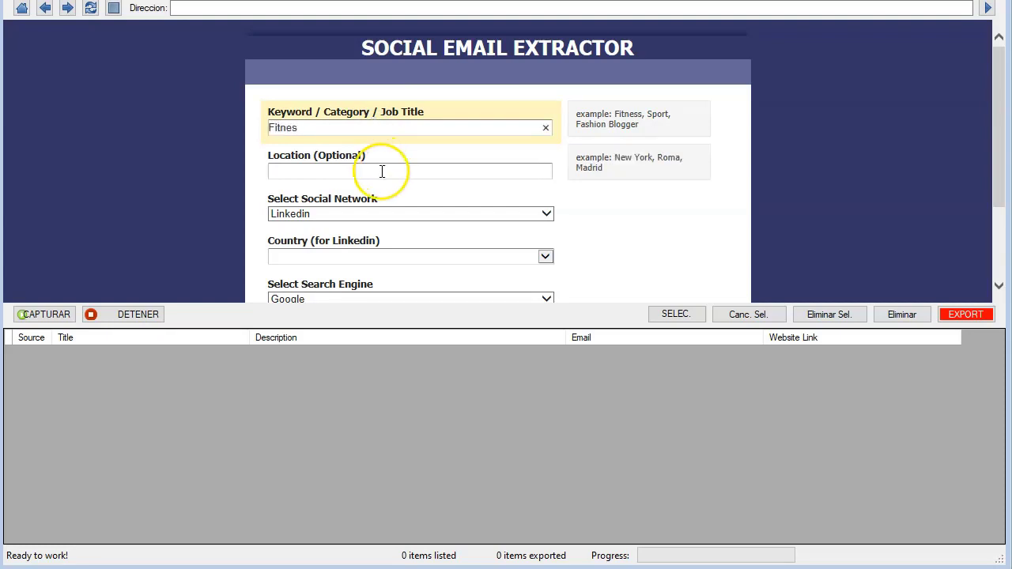
click(382, 171)
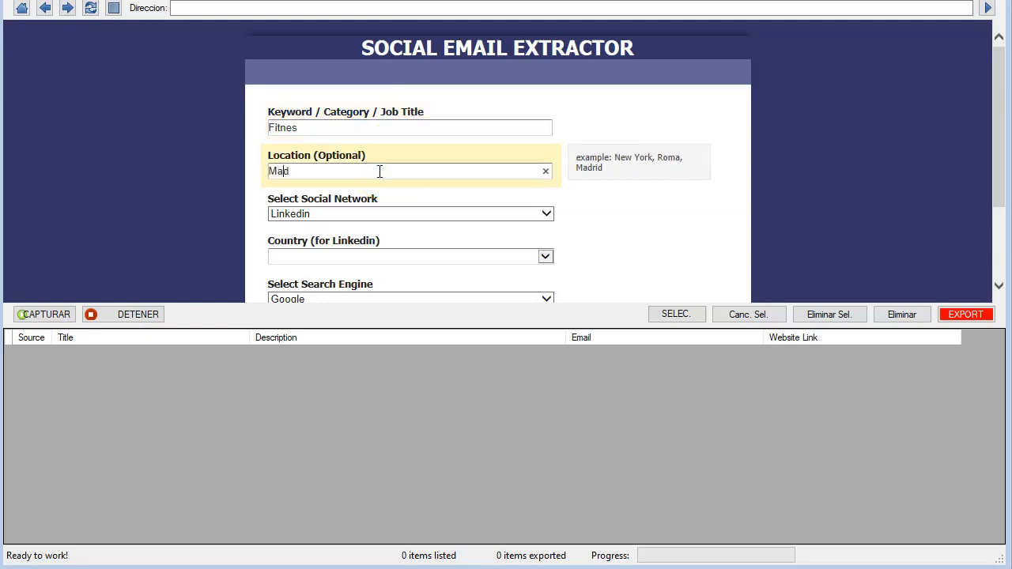
Choose Instagram as the social network and Google as the search engine, and submit the search form.
click(334, 211)
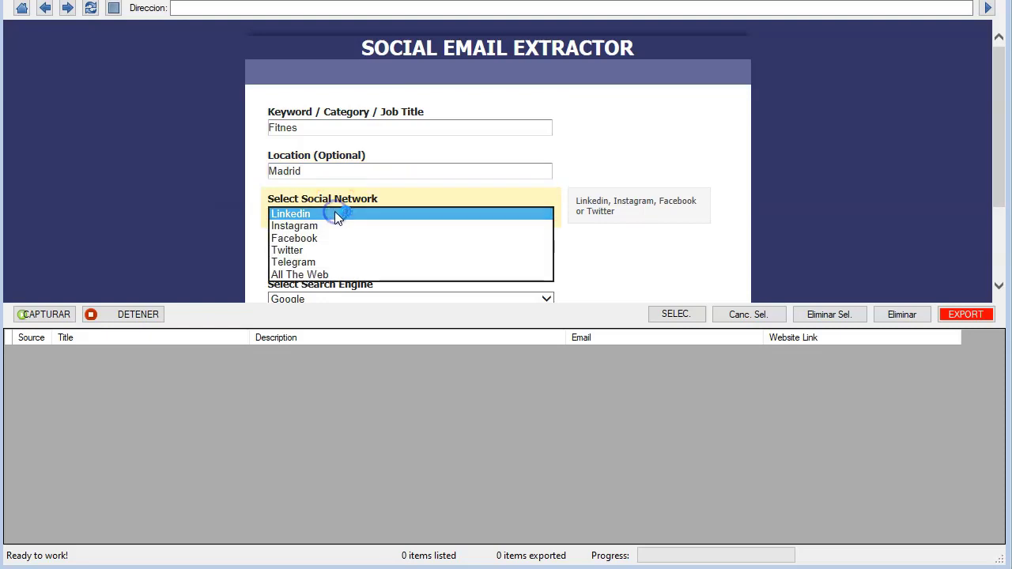
click(334, 227)
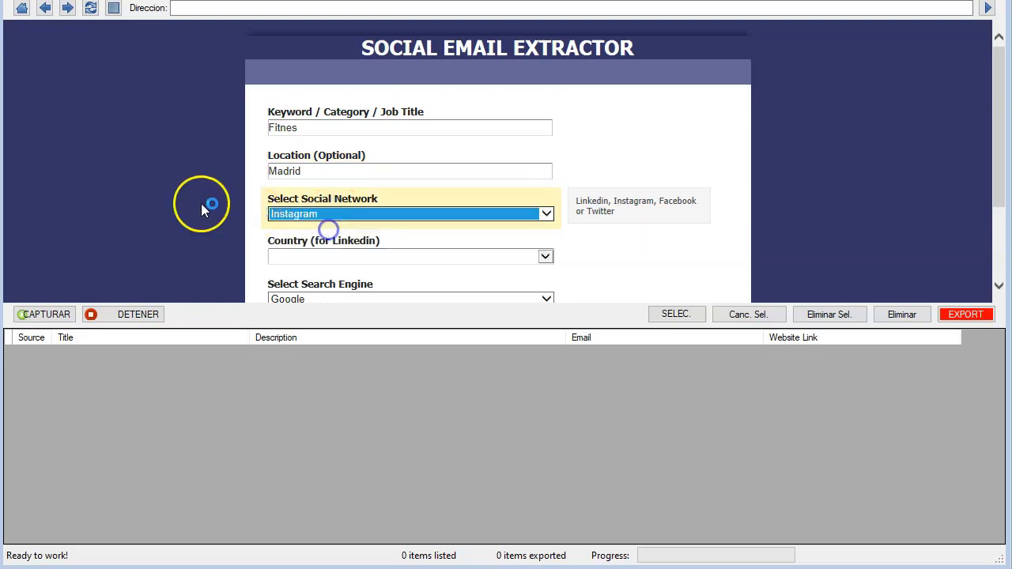
scroll(151, 212, down, 1)
mouse_move(393, 215)
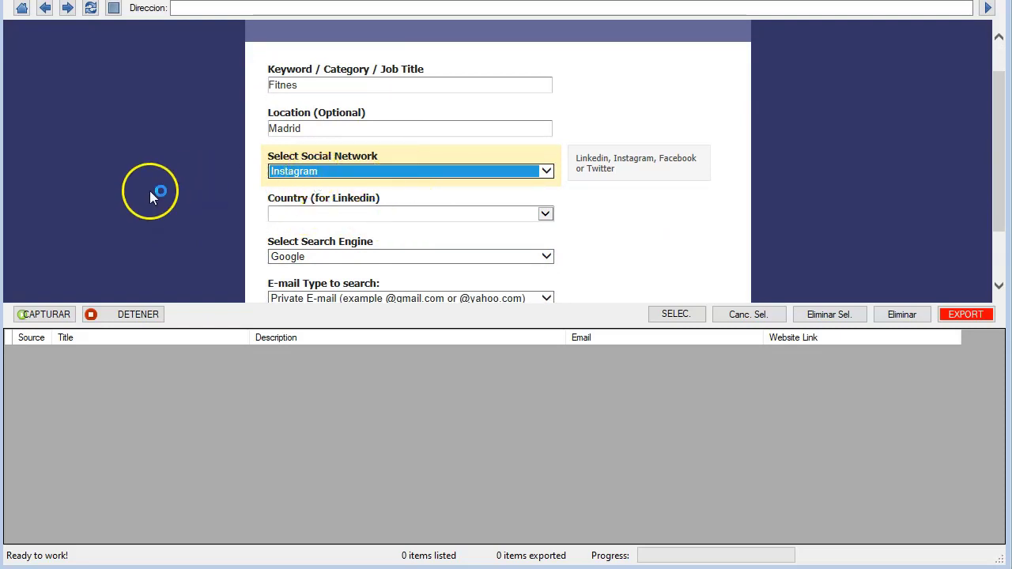
scroll(149, 190, down, 1)
click(348, 219)
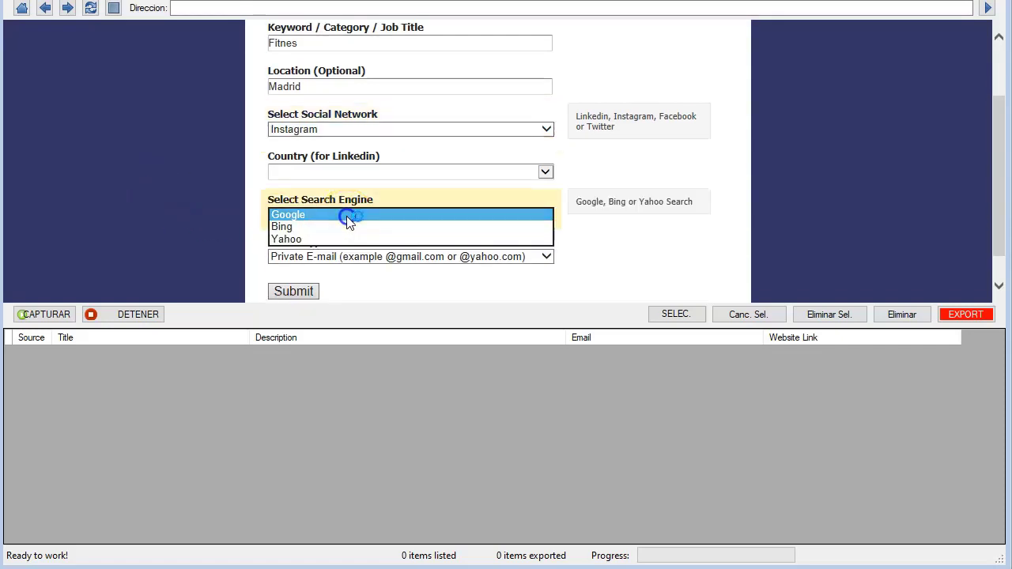
click(336, 219)
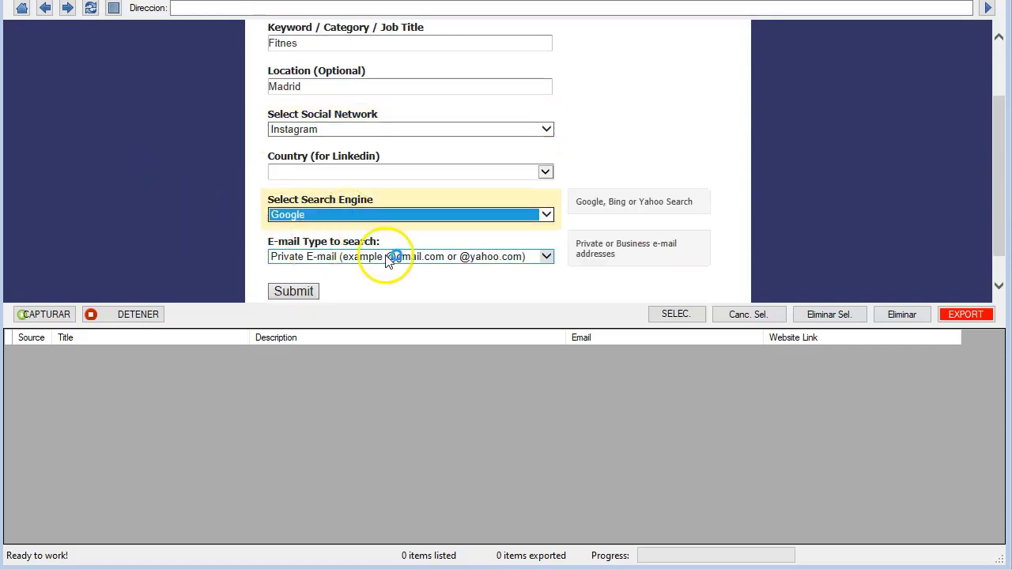
click(311, 292)
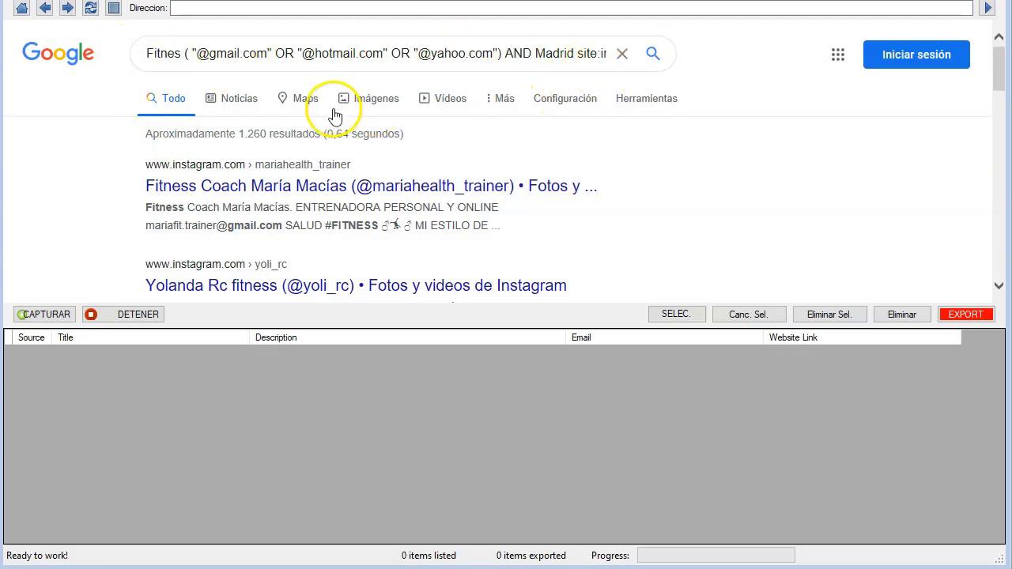
Capture contacts from the search results into the list, and stop the capture after several result pages.
click(48, 317)
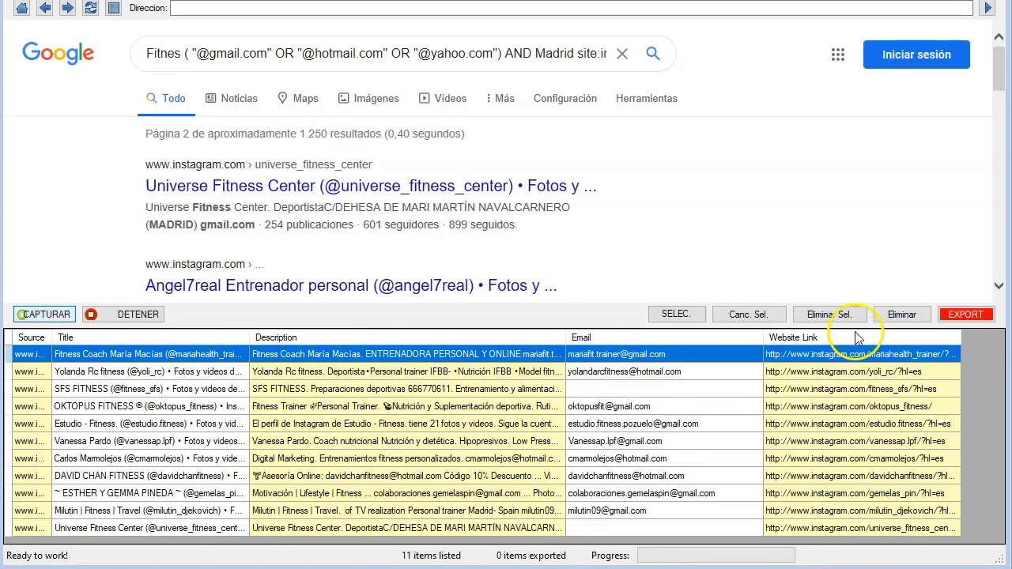
click(396, 556)
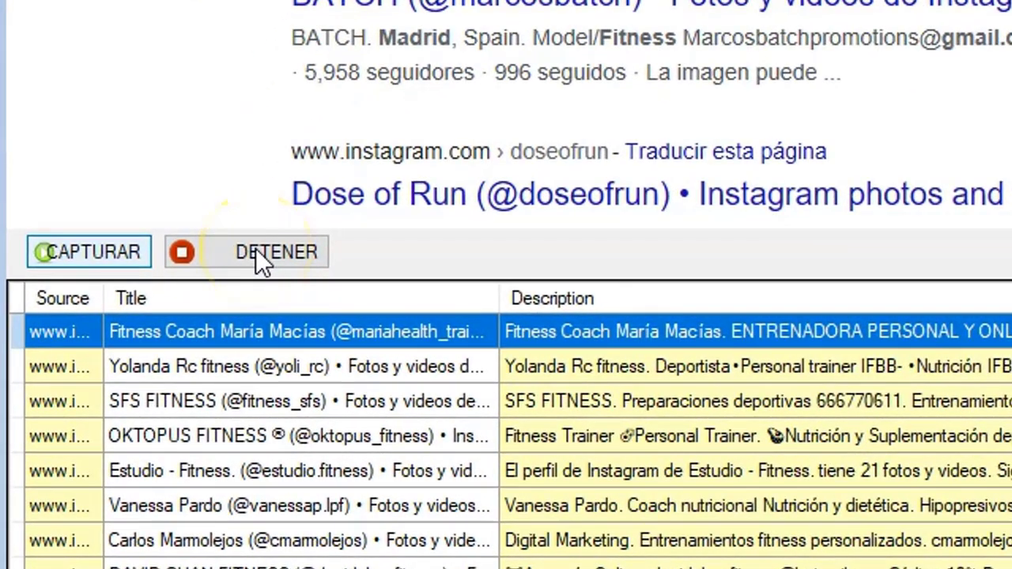
click(256, 251)
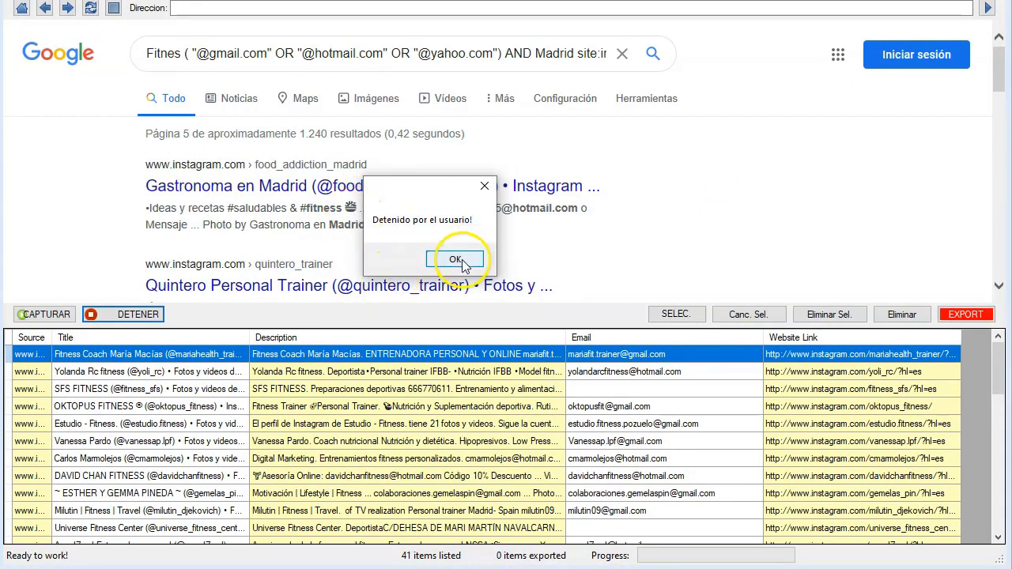
click(456, 260)
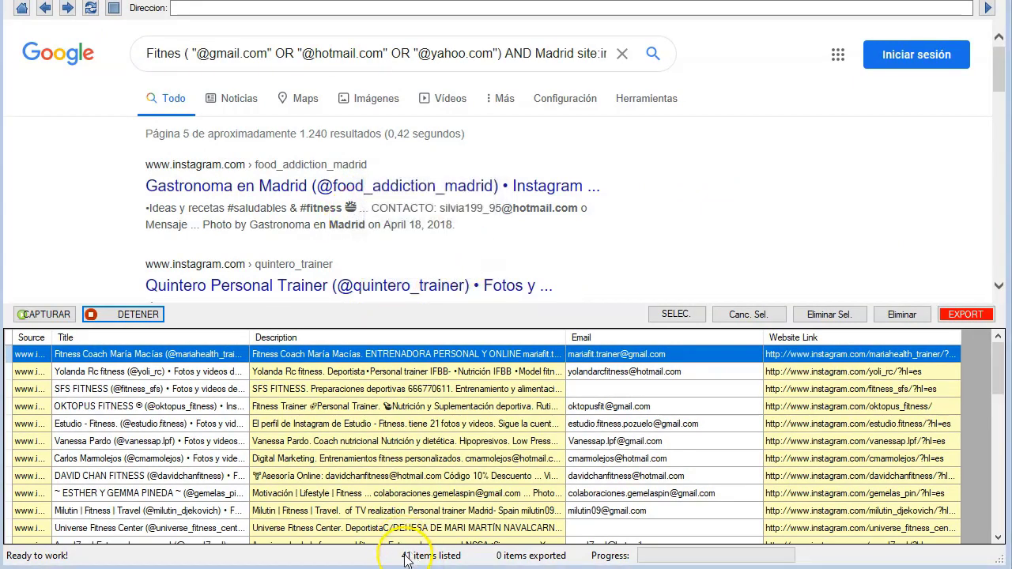
Select all captured entries and export them to a CSV file named fitness-madrid-2020 in Documents.
click(959, 316)
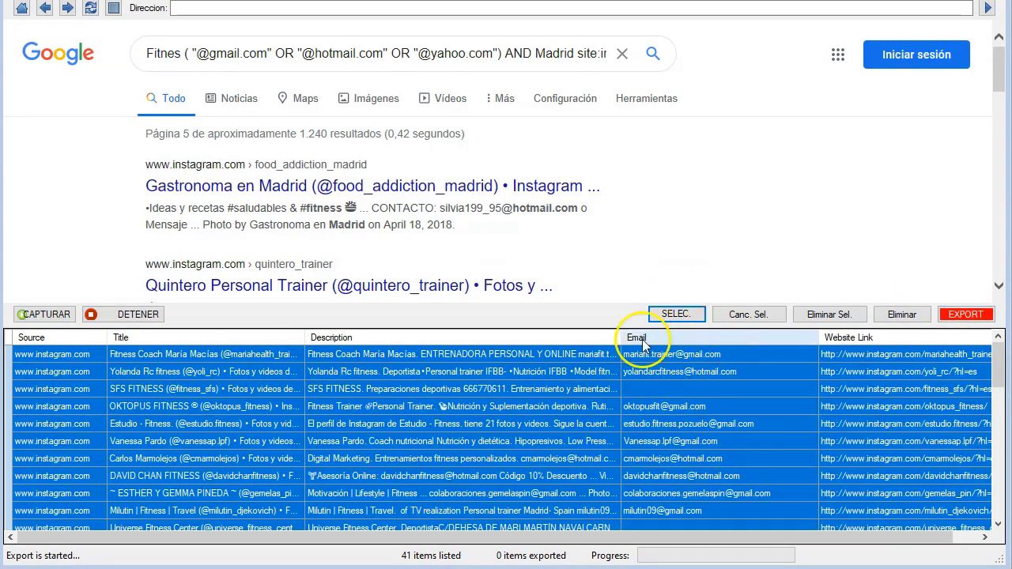
click(973, 314)
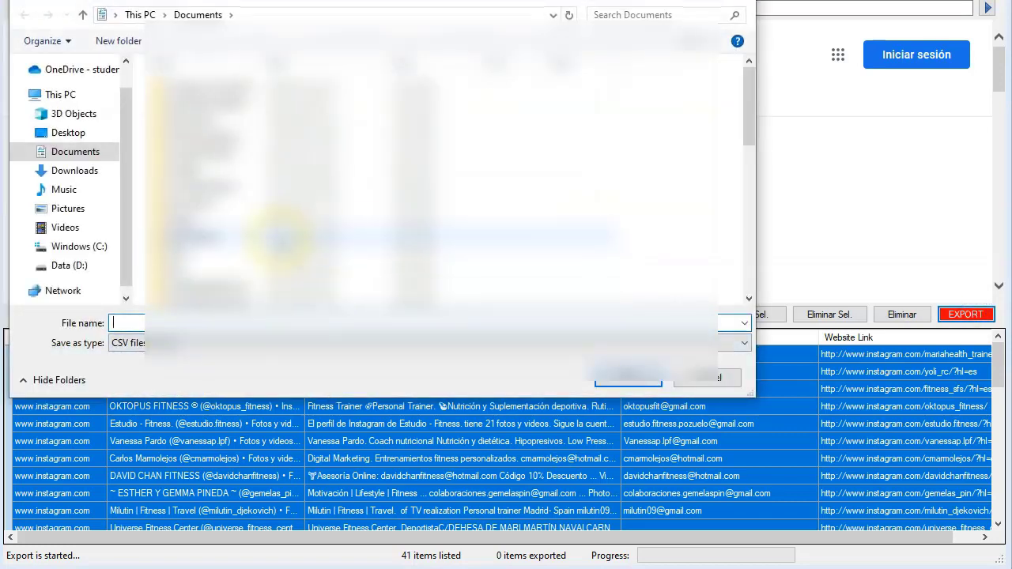
scroll(275, 241, down, 3)
scroll(281, 241, down, 3)
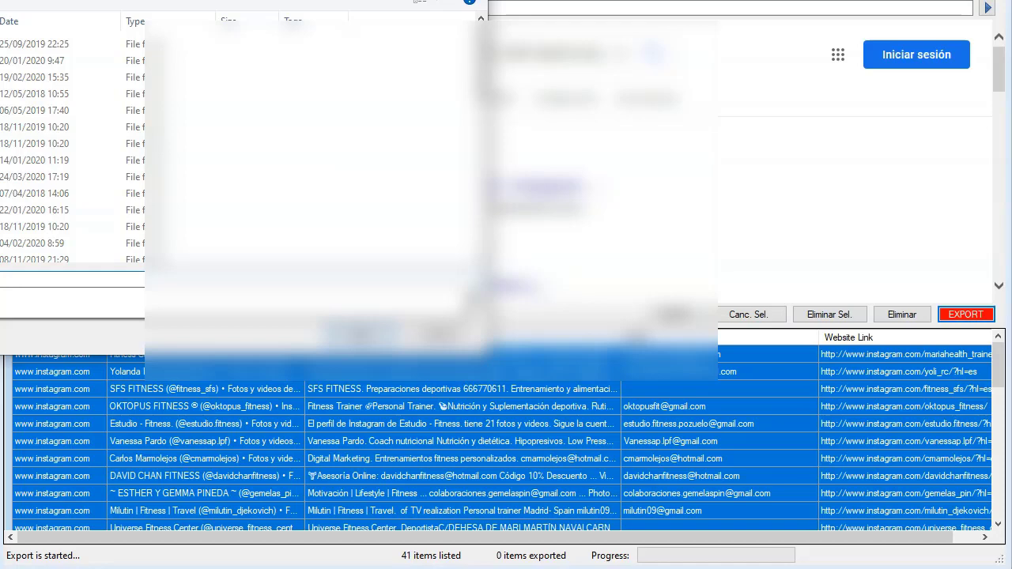
key(Return)
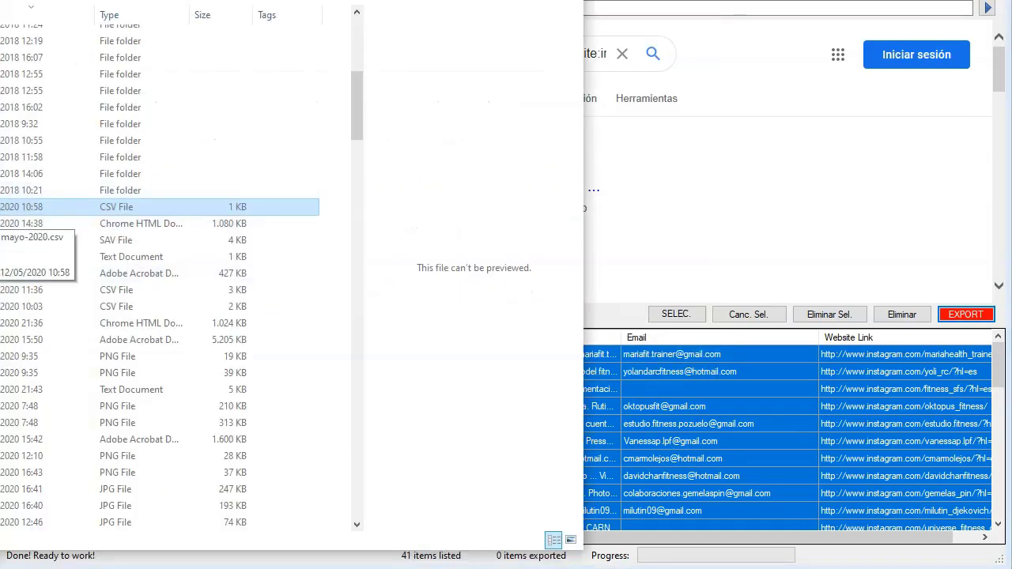
Find the exported fitness-madrid-2020 CSV file in its folder and open it in Excel.
scroll(158, 269, up, 6)
scroll(159, 206, down, 3)
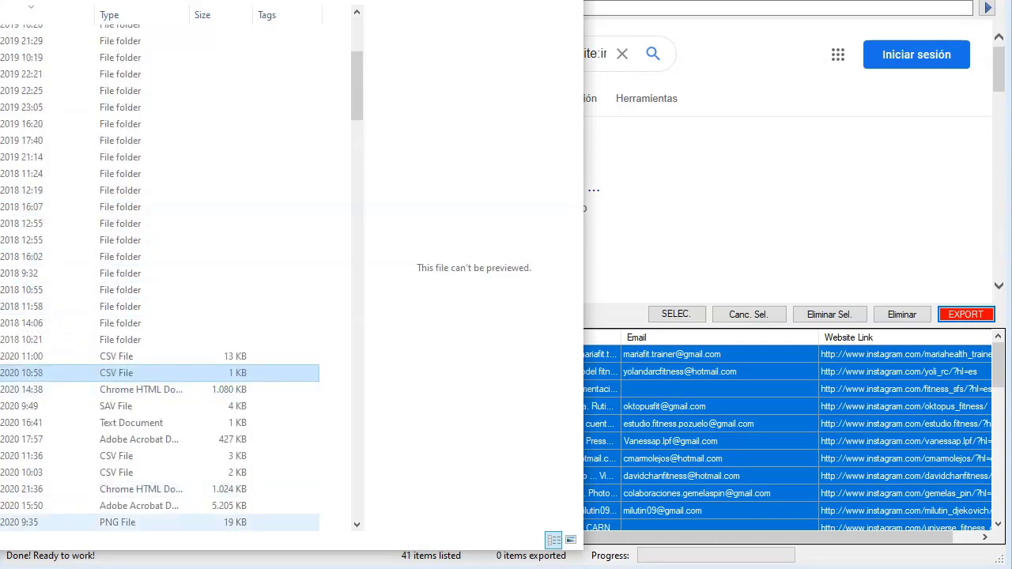
click(158, 356)
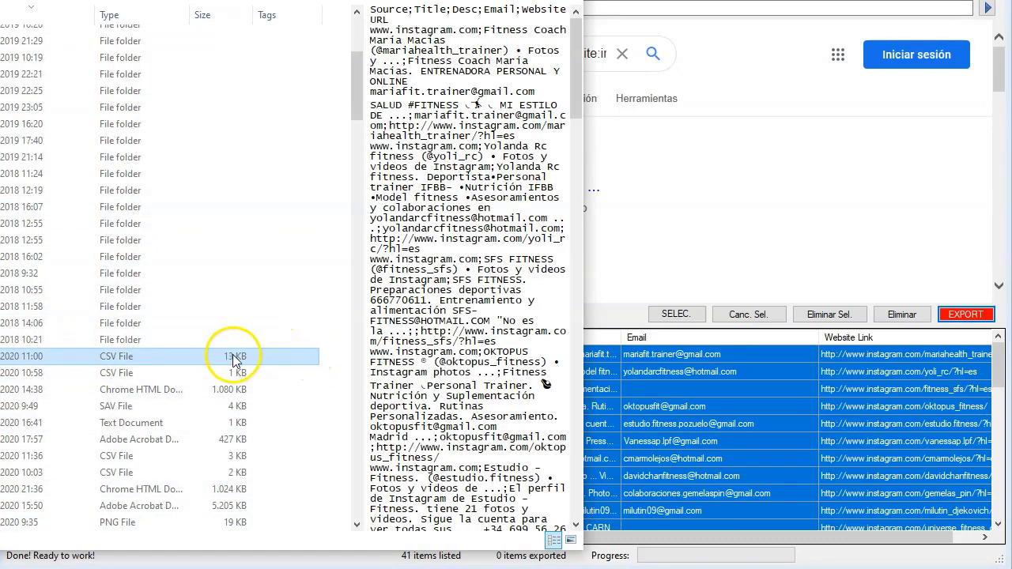
right_click(172, 357)
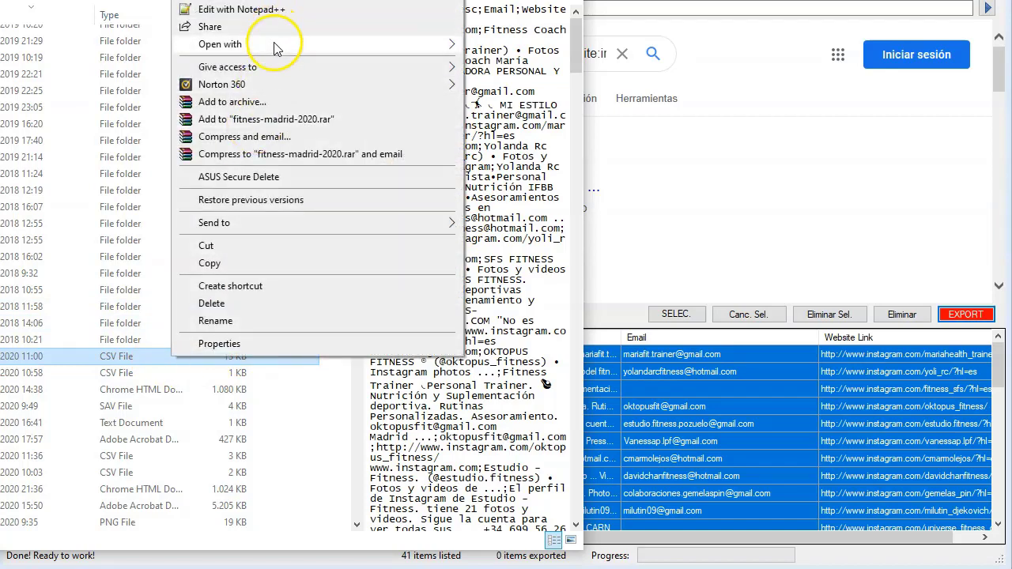
mouse_move(276, 43)
click(494, 41)
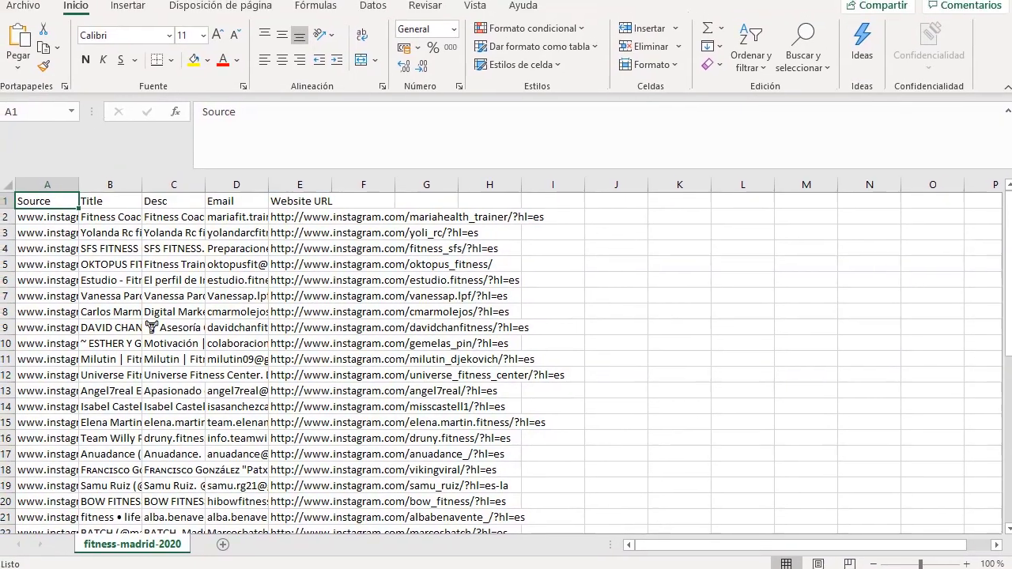
Examine the exported contact rows through to the last entry in the sheet, and return to Social Email Extractor.
scroll(82, 405, down, 12)
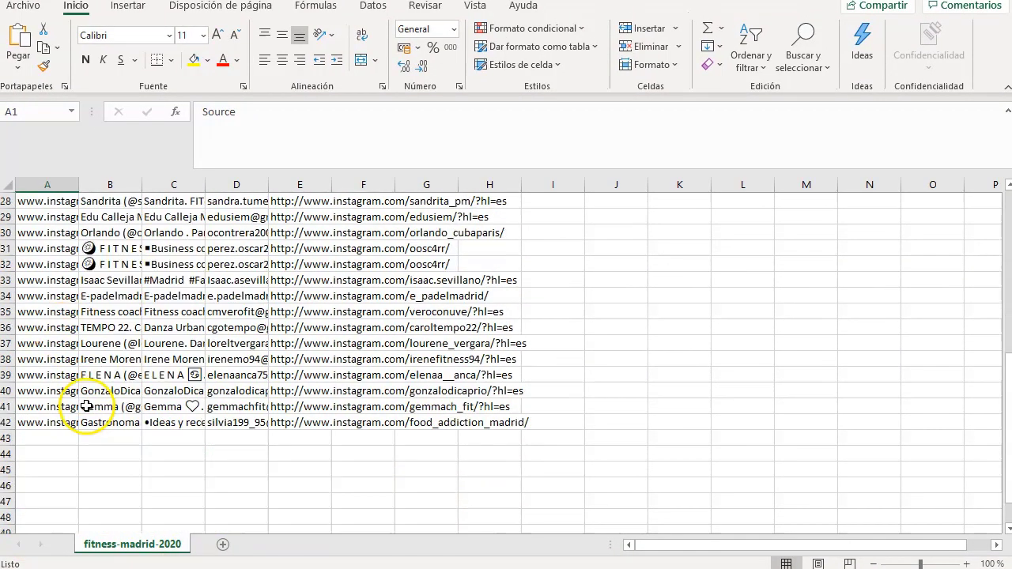
scroll(89, 442, up, 3)
click(60, 424)
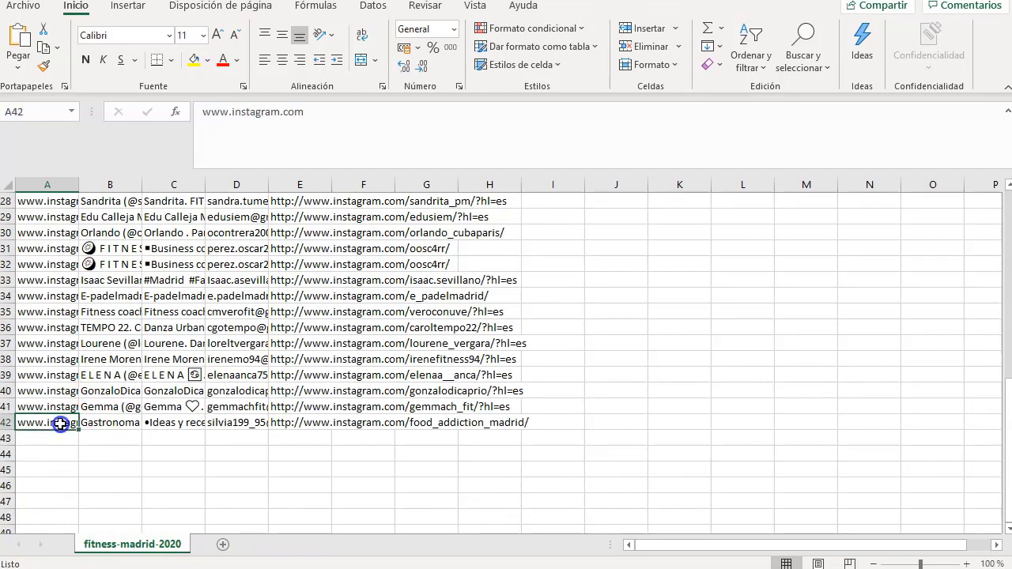
scroll(87, 439, up, 5)
scroll(87, 443, down, 3)
scroll(91, 443, up, 7)
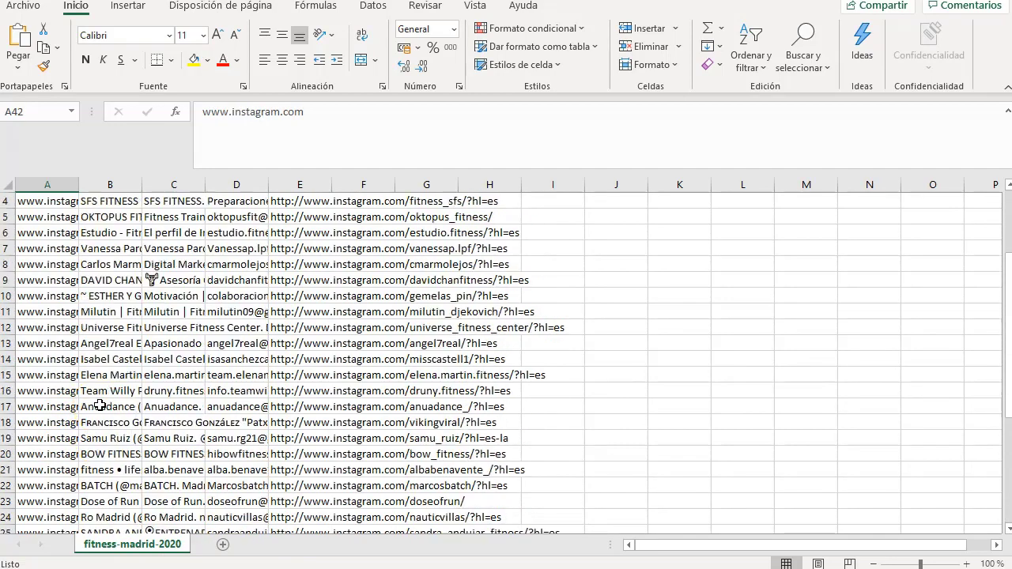
mouse_move(269, 184)
mouse_down()
mouse_move(338, 181)
mouse_move(267, 183)
mouse_up()
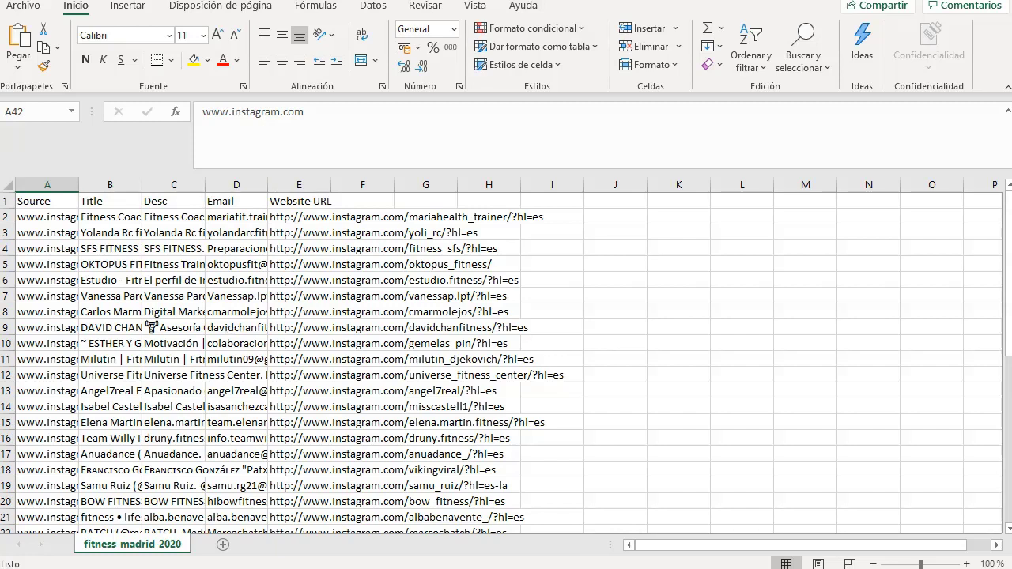
key(alt+Tab)
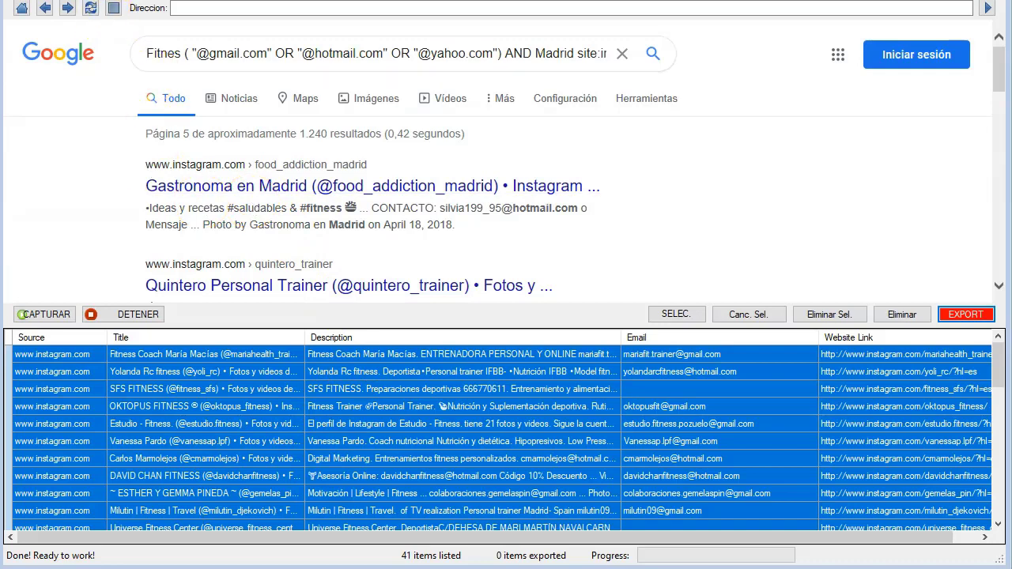
Return to the extractor's home search form and delete all selected contact rows from the captured list.
click(22, 8)
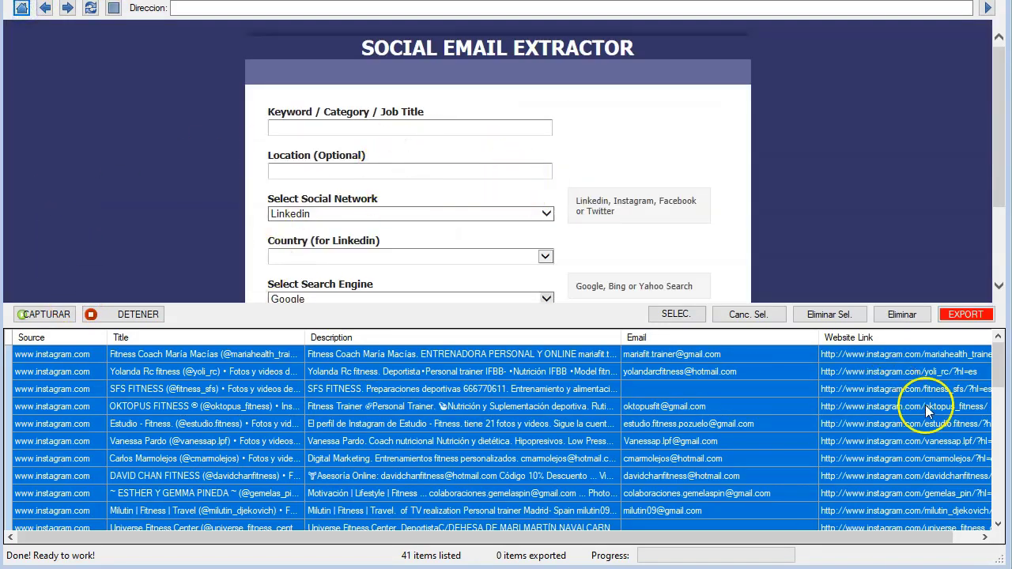
click(837, 314)
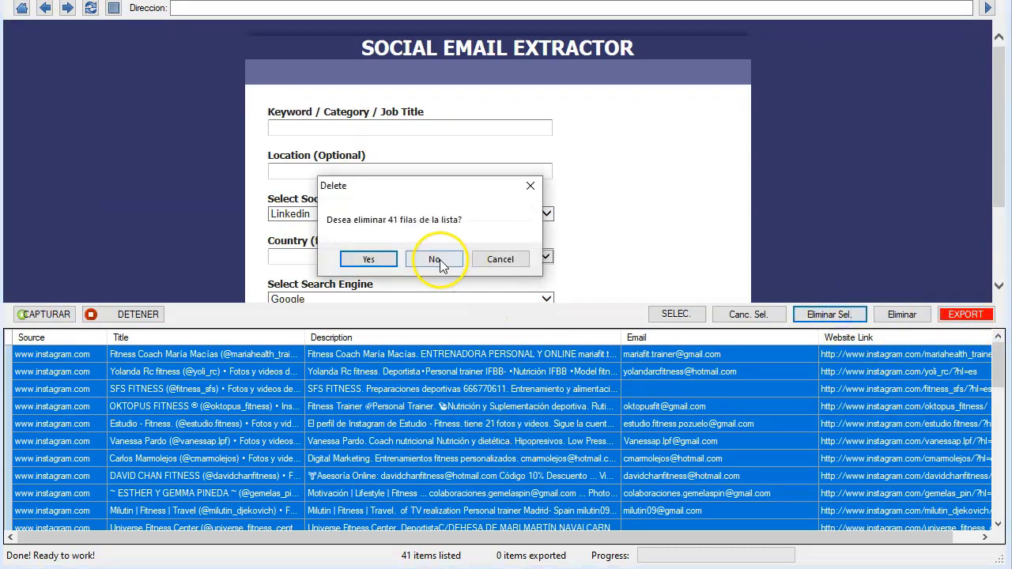
click(378, 257)
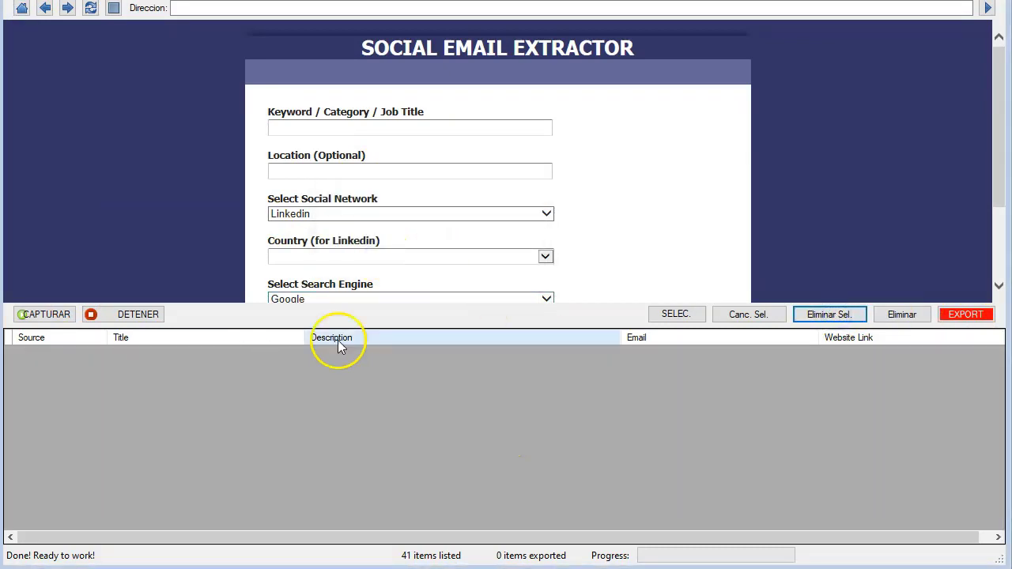
Set the social network for the new search to Telegram.
mouse_move(437, 143)
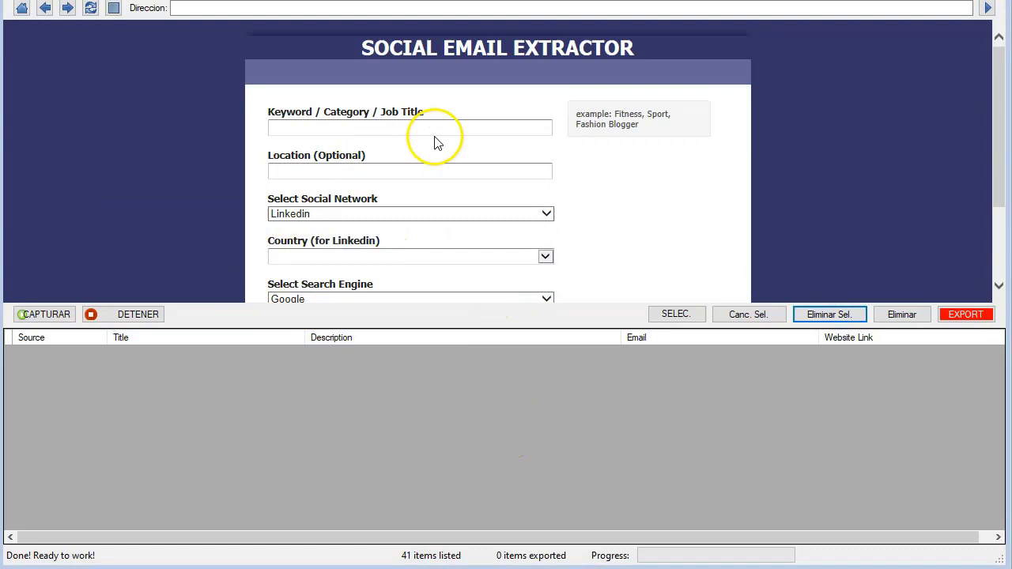
scroll(431, 174, down, 3)
scroll(416, 200, up, 2)
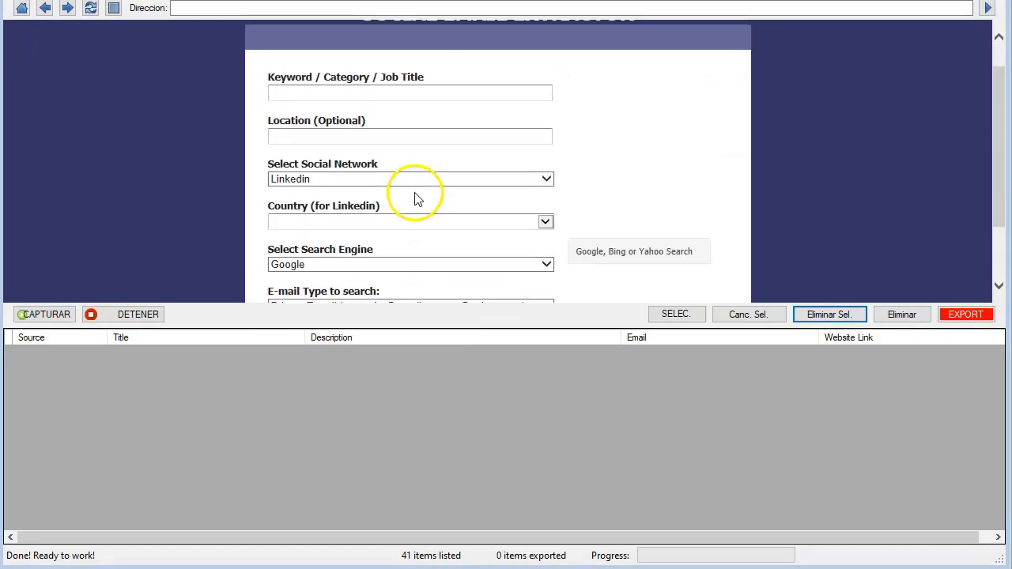
click(429, 177)
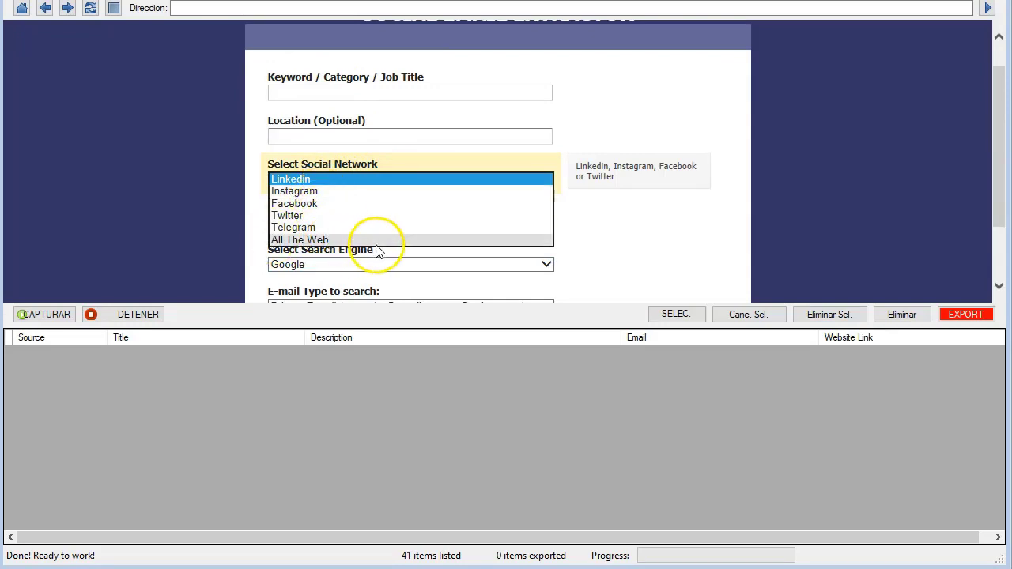
click(320, 228)
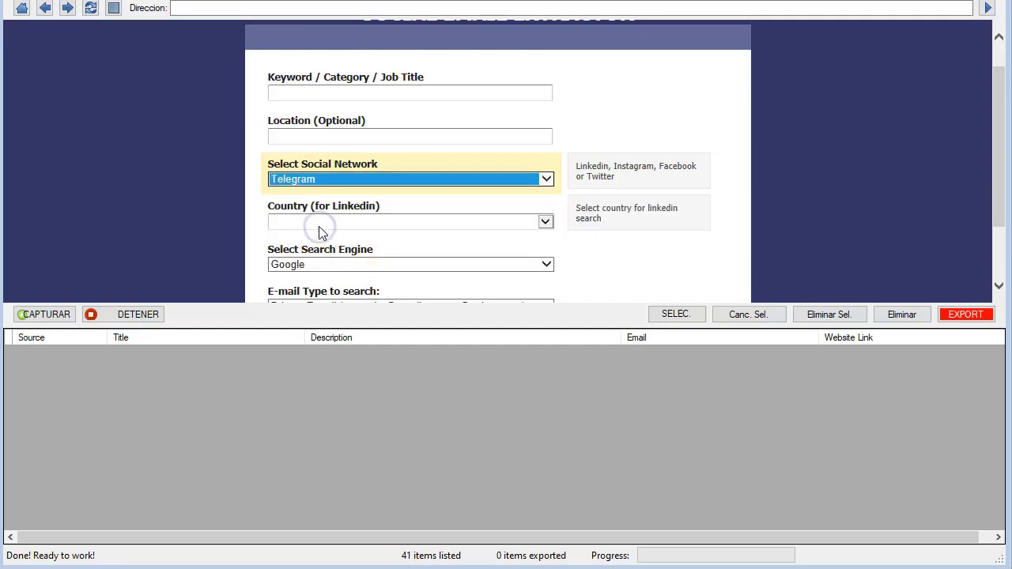